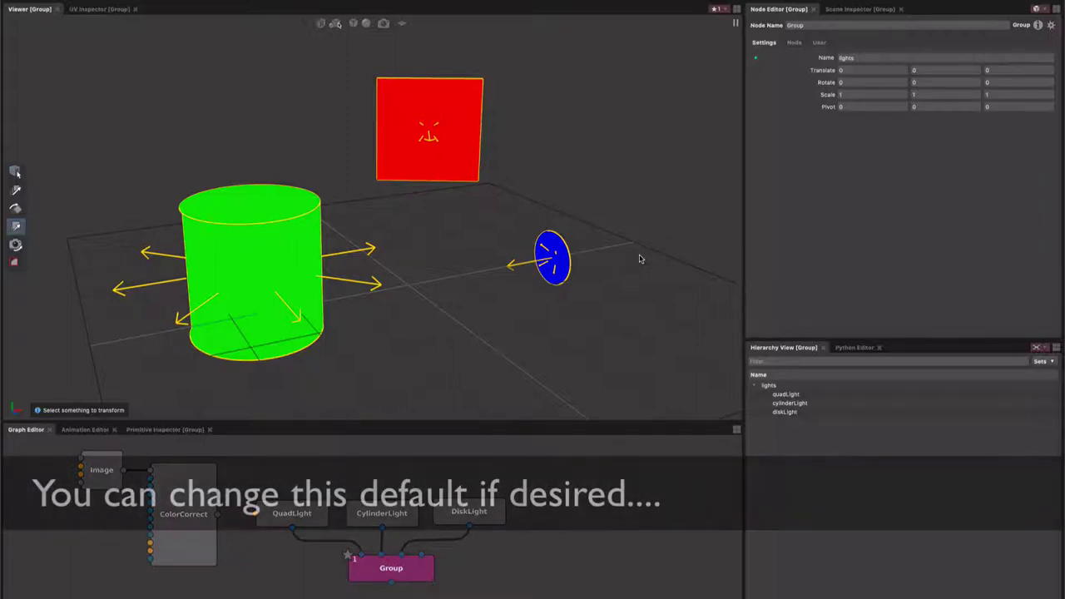
Select the red quad light to view its Light settings: color 0.8, 0, 0, intensity 1, exposure 0.
click(464, 116)
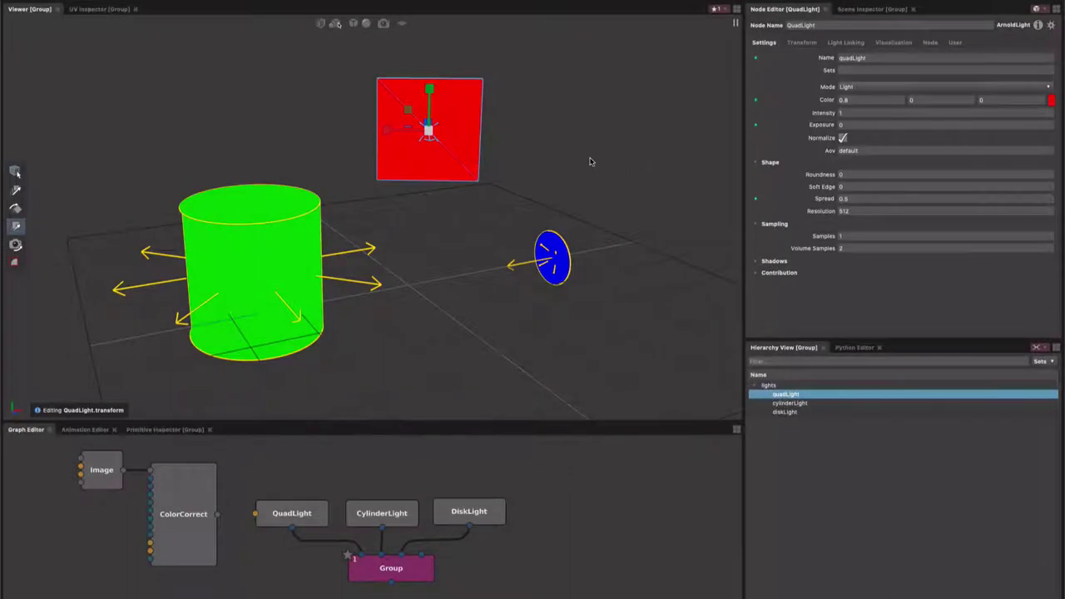
Connect ColorCorrect's output into the QuadLight, then frame the textured quad and view it at an angle.
click(590, 162)
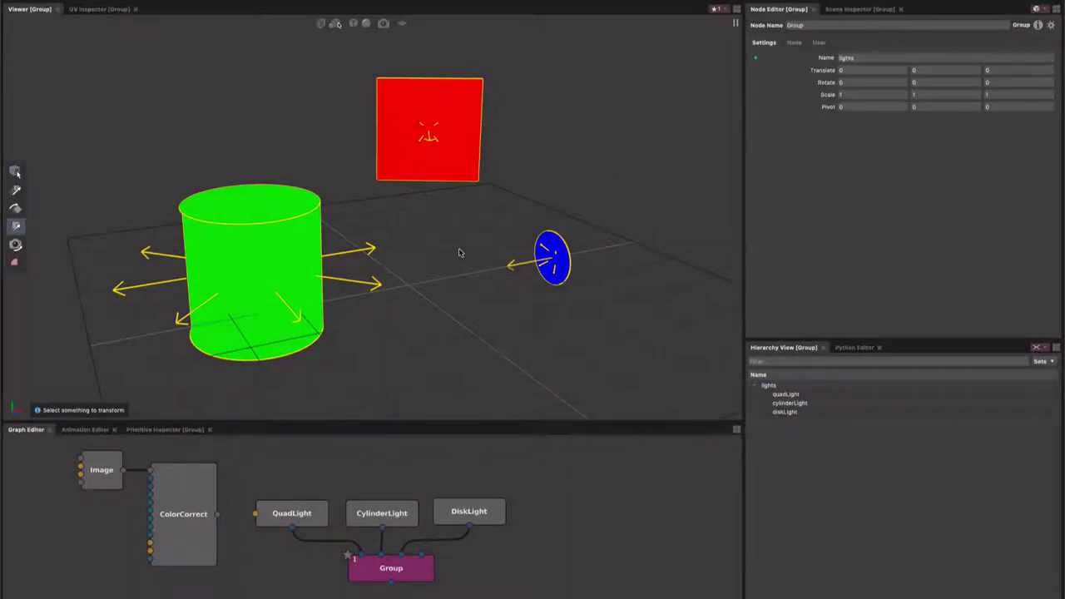
drag(216, 516, 254, 514)
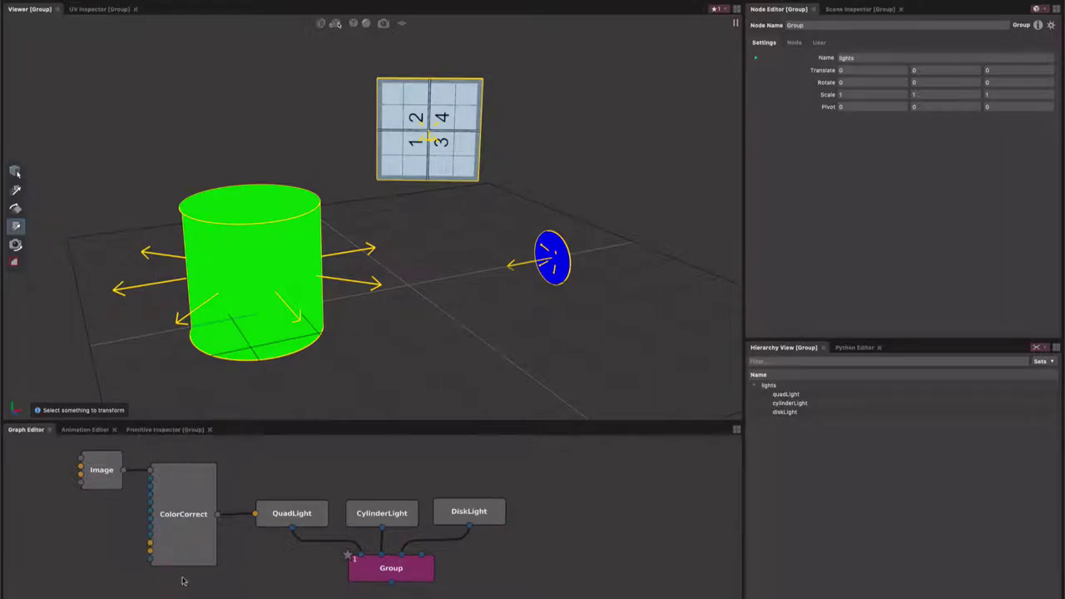
click(446, 175)
key(f)
alt+drag(449, 234, 565, 240)
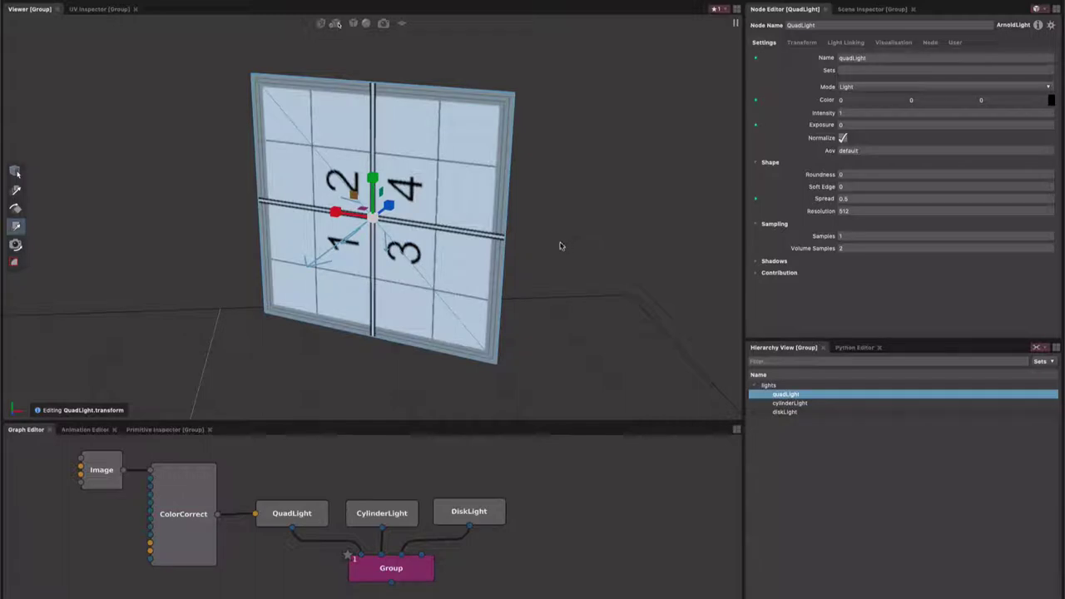
Set the quad light's Spread to 1 in the Node Editor.
click(558, 245)
mouse_move(558, 245)
alt+mouse_down()
mouse_move(573, 257)
mouse_move(532, 247)
mouse_move(518, 230)
mouse_move(623, 247)
mouse_move(573, 255)
alt+mouse_up()
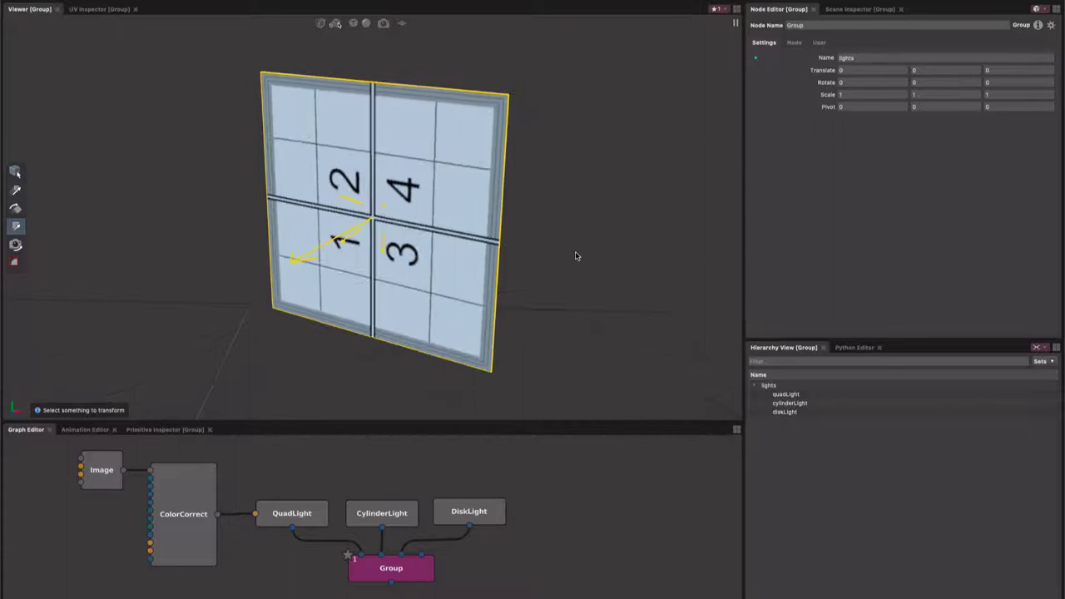
click(495, 250)
double_click(857, 200)
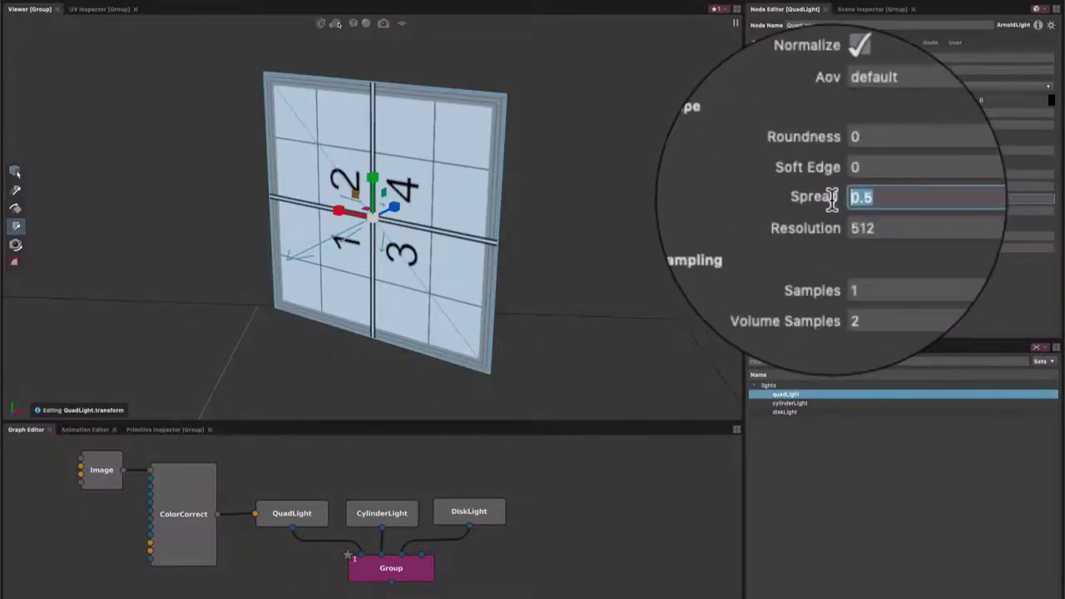
text(1)
Orbit and zoom the viewer out to show the quad, cylinder and disk lights together.
click(574, 200)
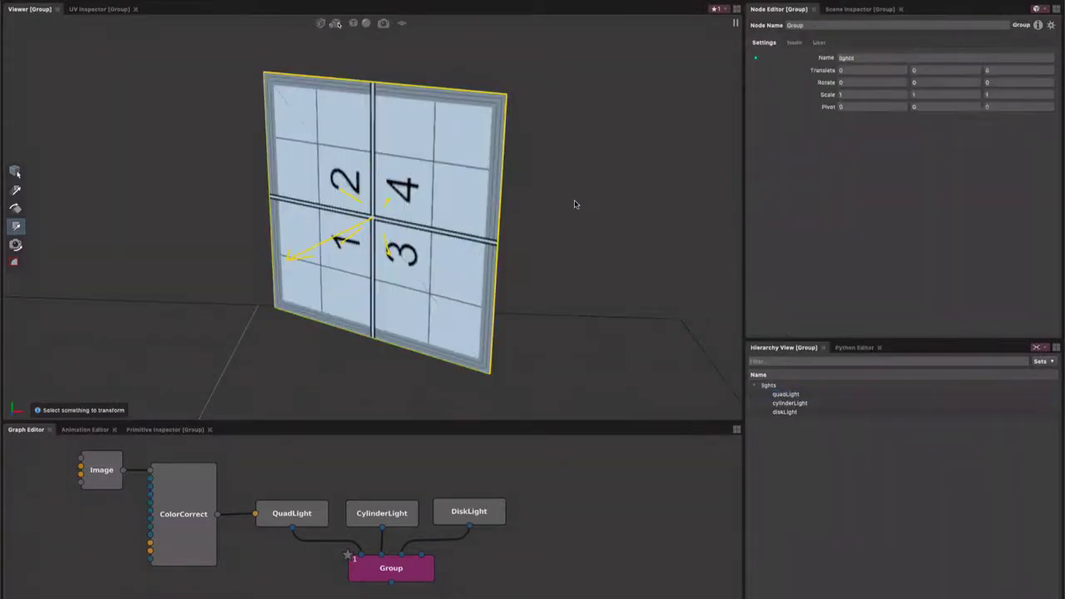
alt+drag(574, 200, 606, 235)
alt+right_drag(606, 236, 217, 292)
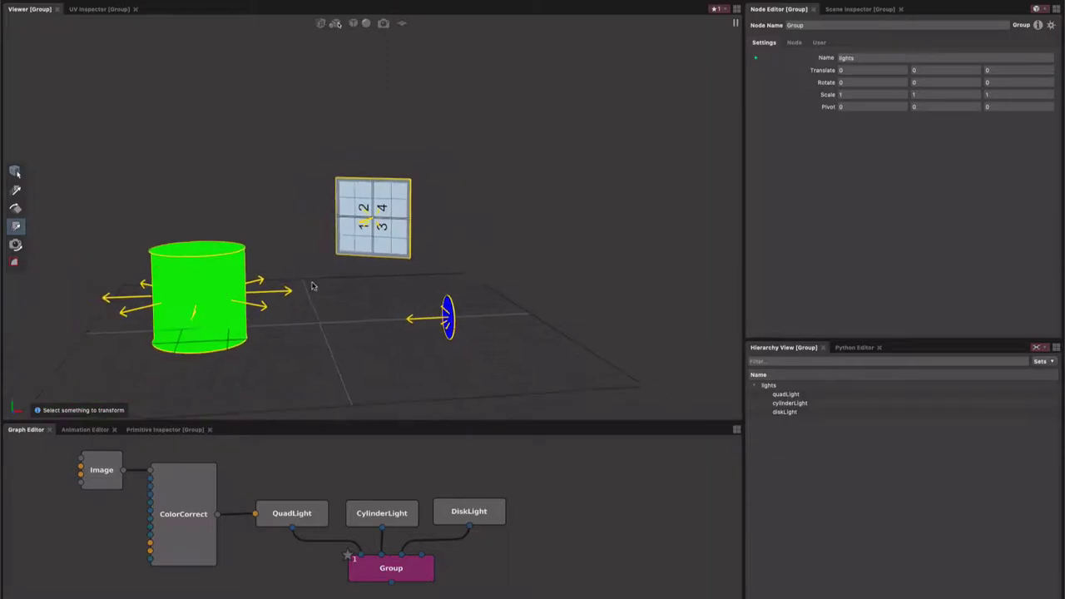
alt+drag(312, 285, 378, 296)
alt+middle_drag(551, 234, 620, 151)
alt+drag(620, 152, 560, 233)
scroll(586, 173, up, 2)
scroll(549, 258, up, 2)
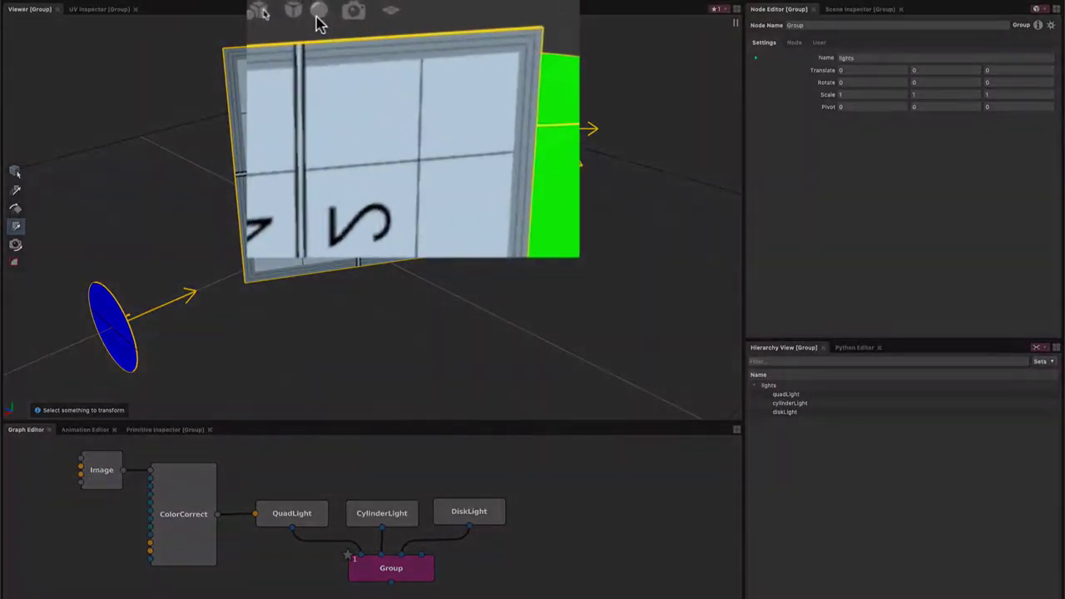
Set the viewer's Drawing > Lights mode to Color.
click(353, 23)
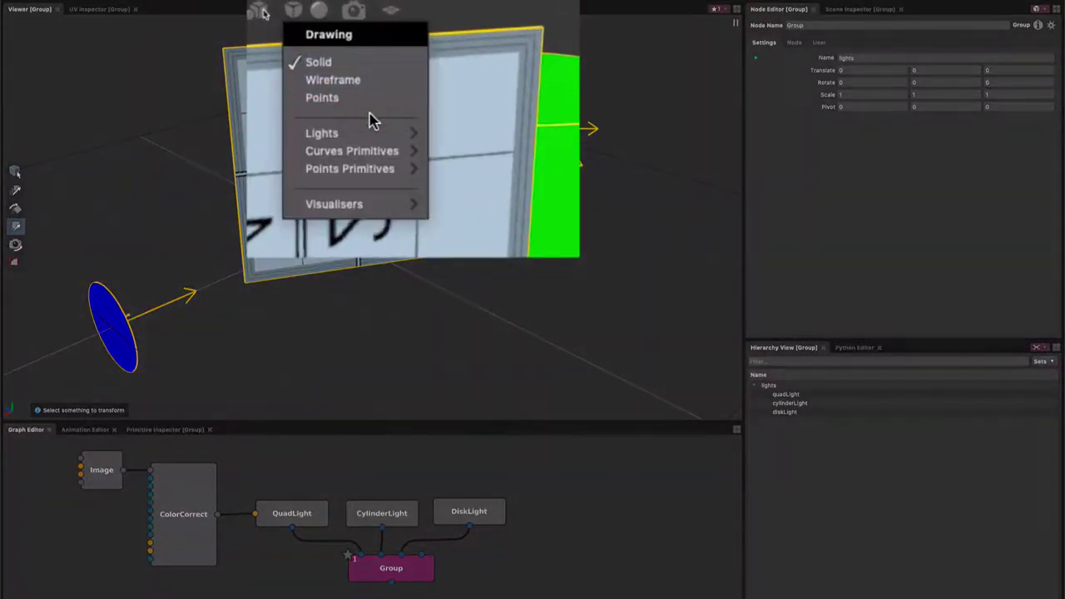
click(292, 11)
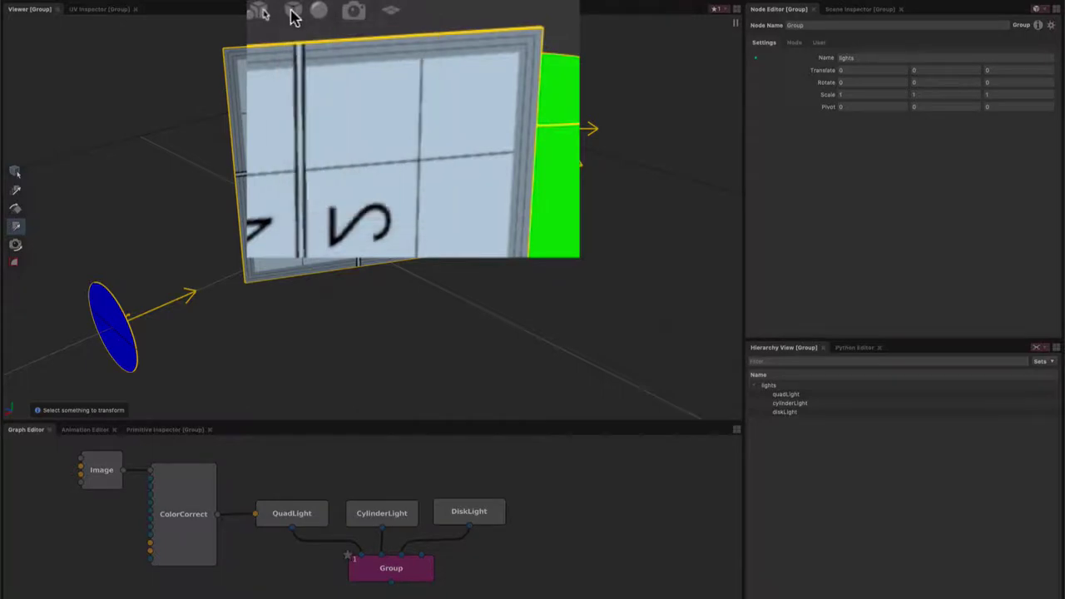
click(295, 14)
mouse_move(329, 135)
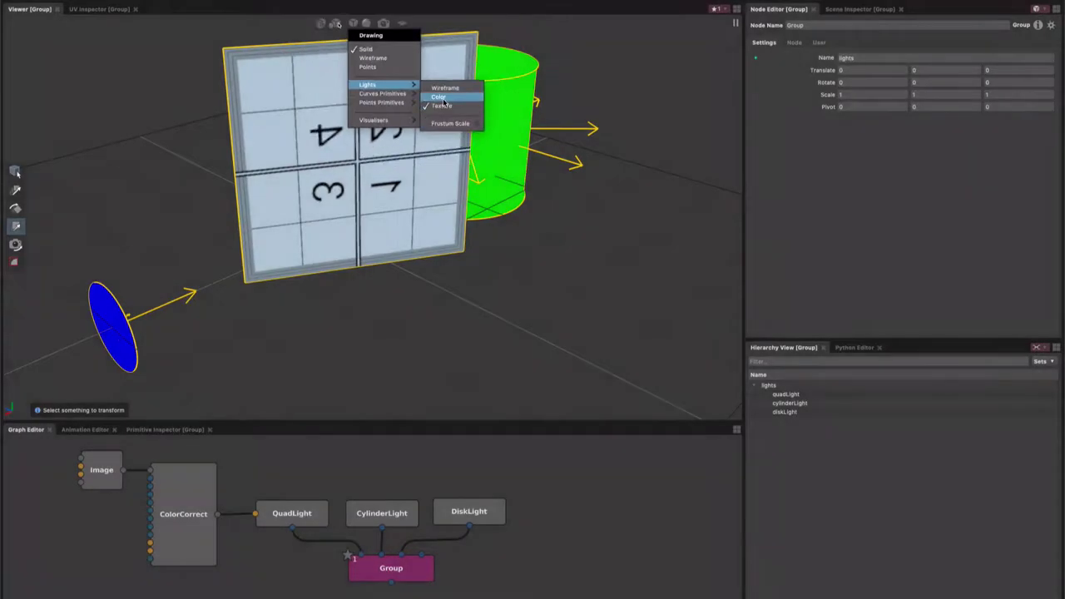
click(443, 99)
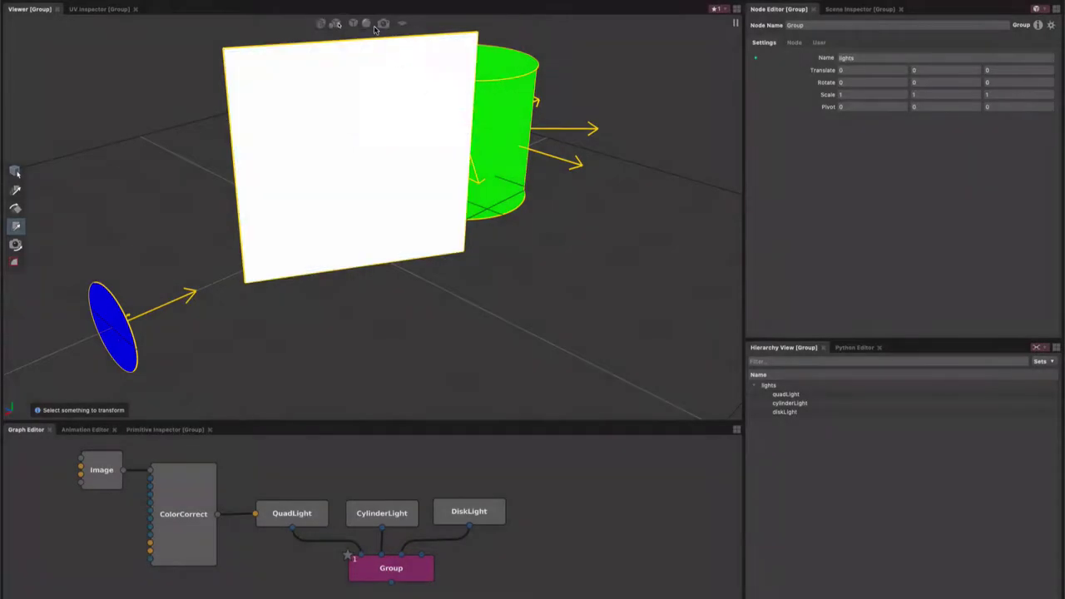
Switch the viewer's light drawing mode to Wireframe.
click(356, 23)
mouse_move(369, 85)
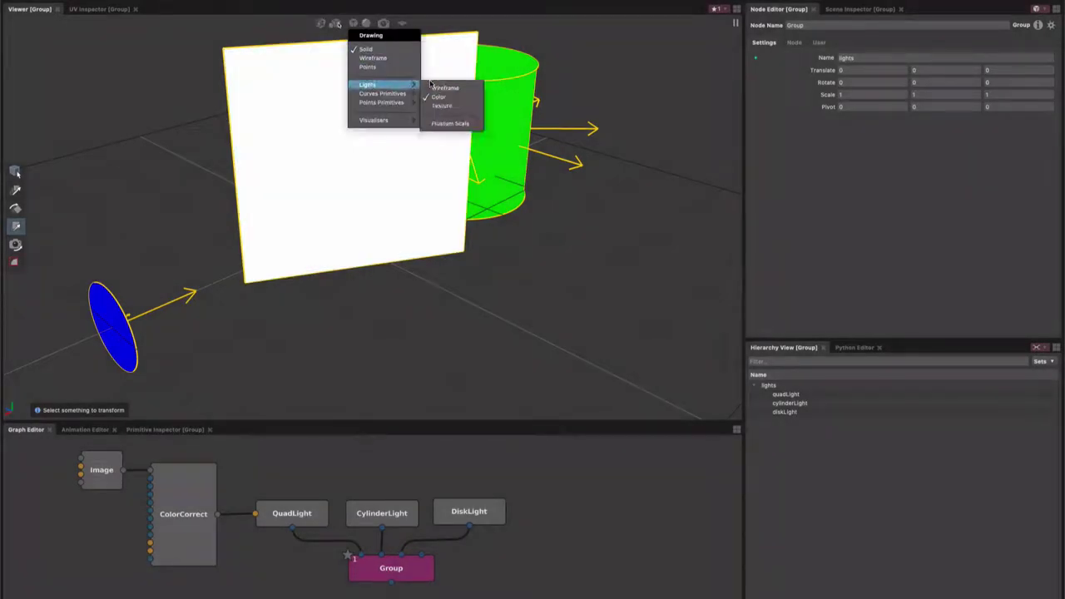
click(444, 87)
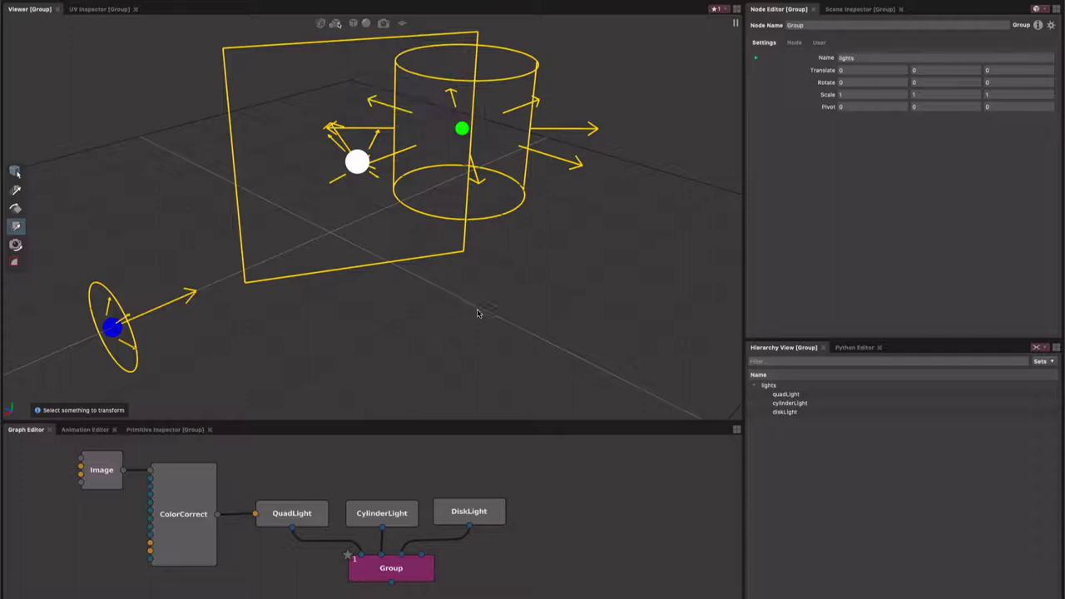
Scale the quad light much taller along Y and somewhat wider along X with the manipulator.
alt+drag(394, 342, 406, 278)
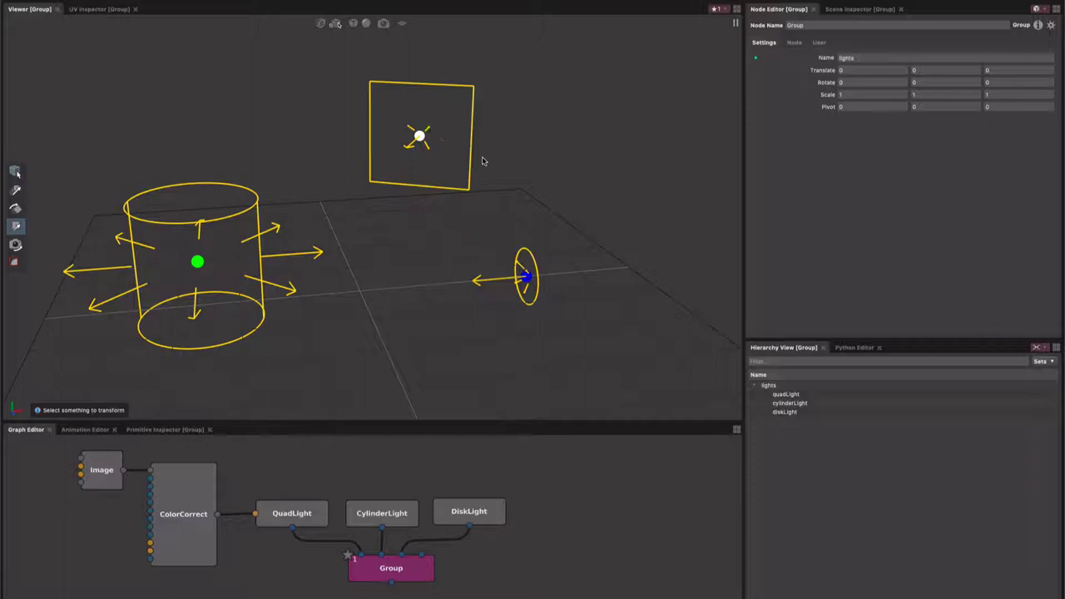
alt+drag(482, 161, 454, 143)
click(426, 138)
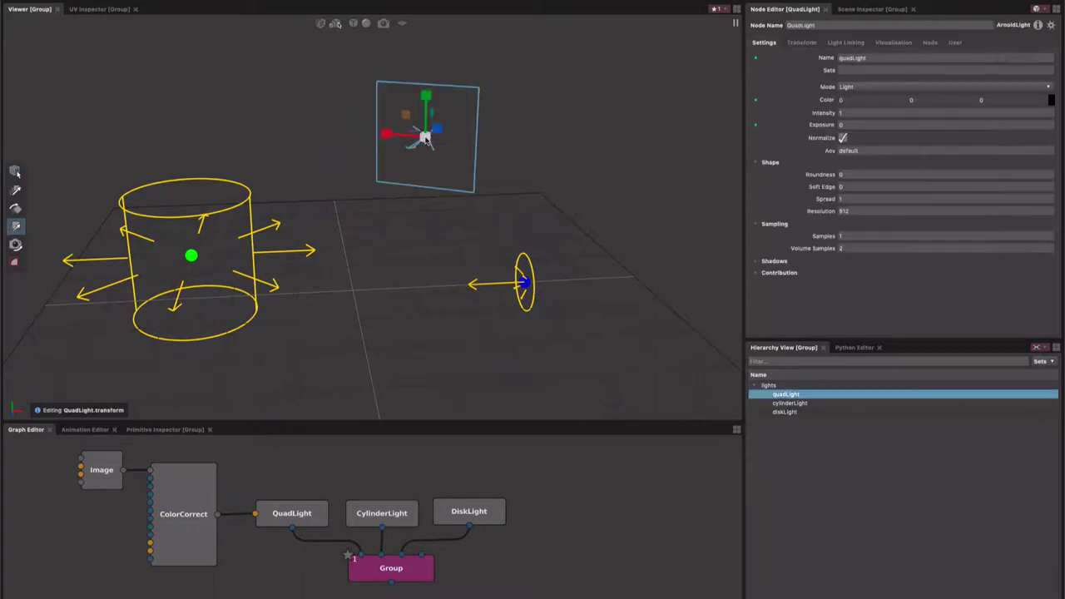
drag(426, 97, 426, 60)
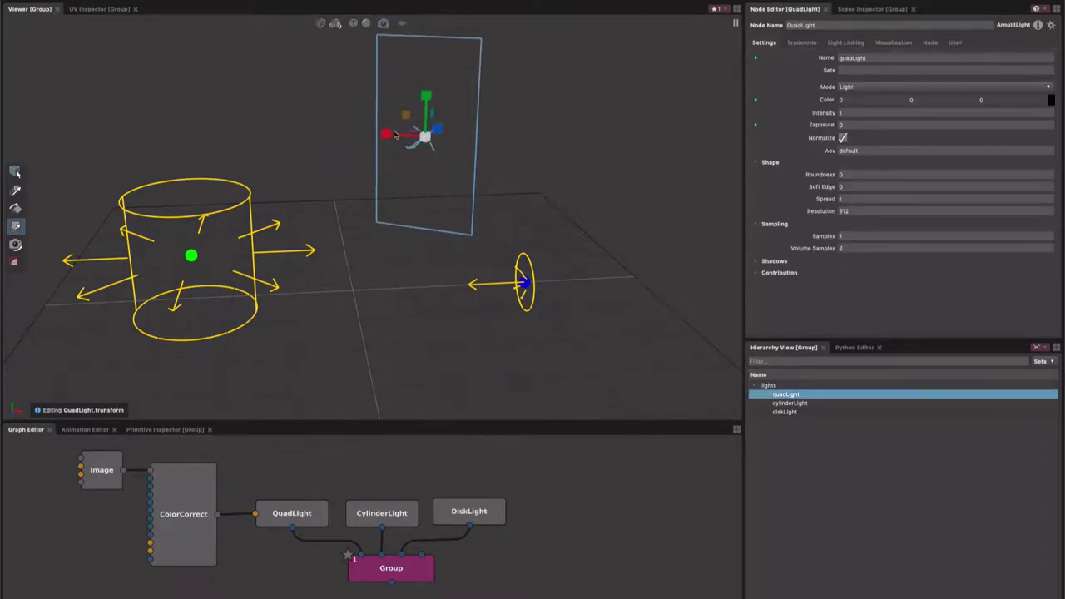
drag(395, 134, 358, 135)
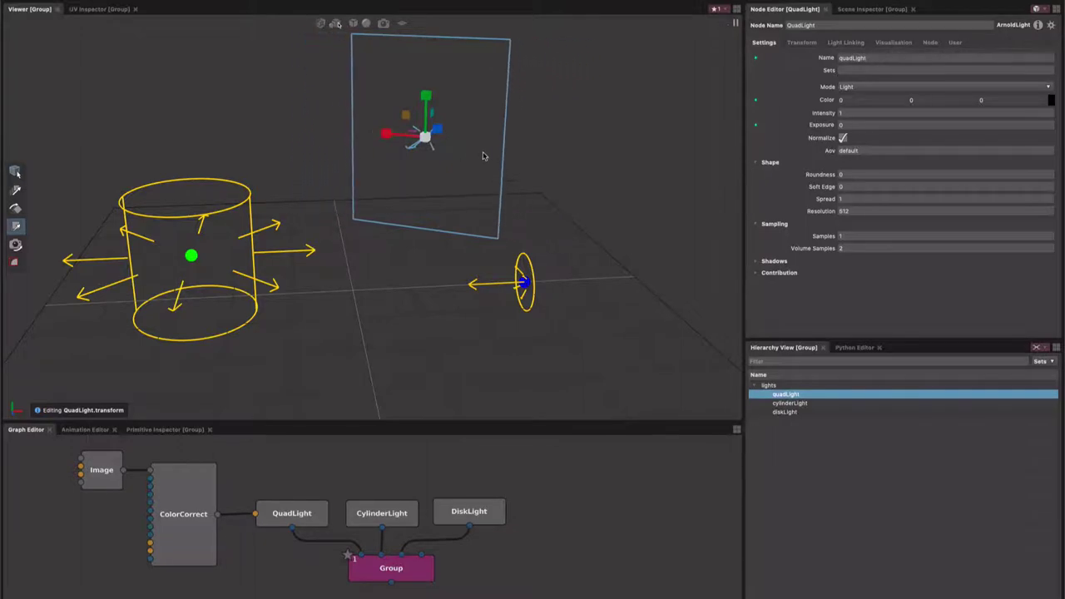
click(542, 158)
alt+drag(551, 195, 530, 199)
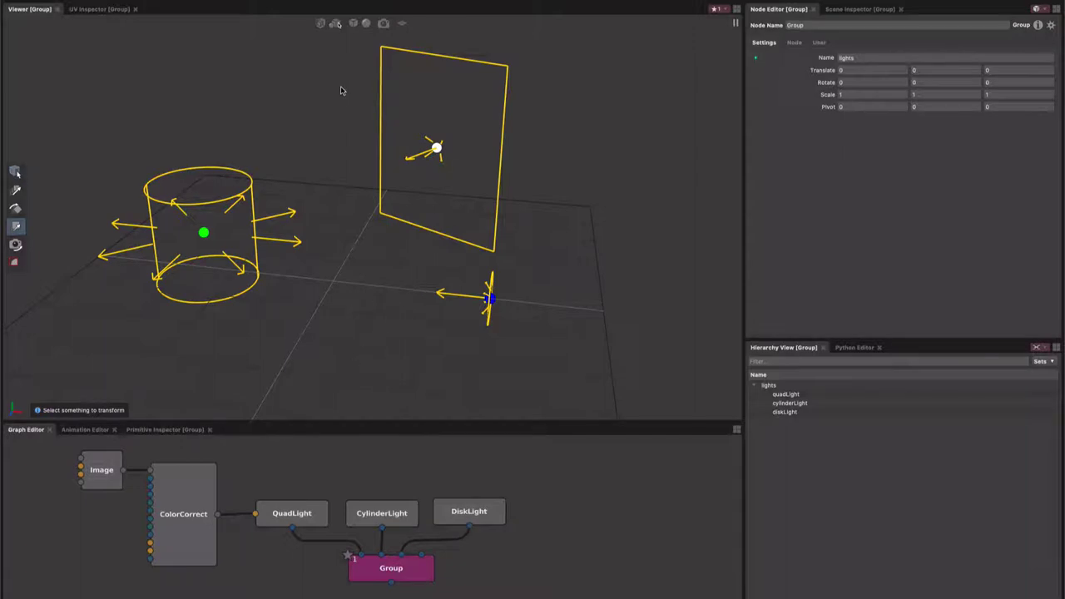
Enable the quad light's own Light Drawing Mode override and set it to Wireframe after trying Color.
click(436, 150)
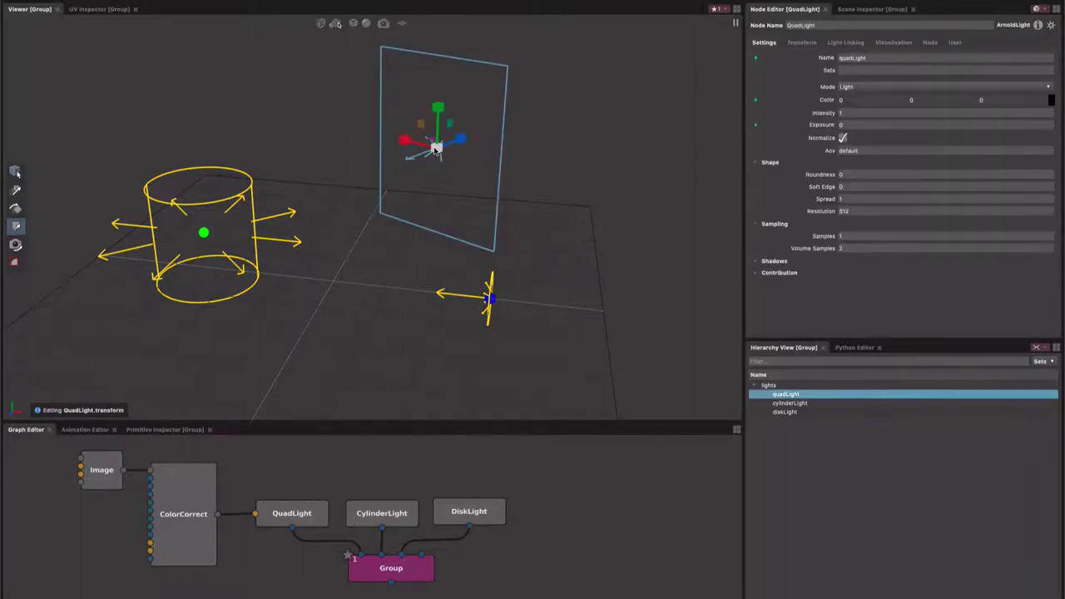
click(890, 43)
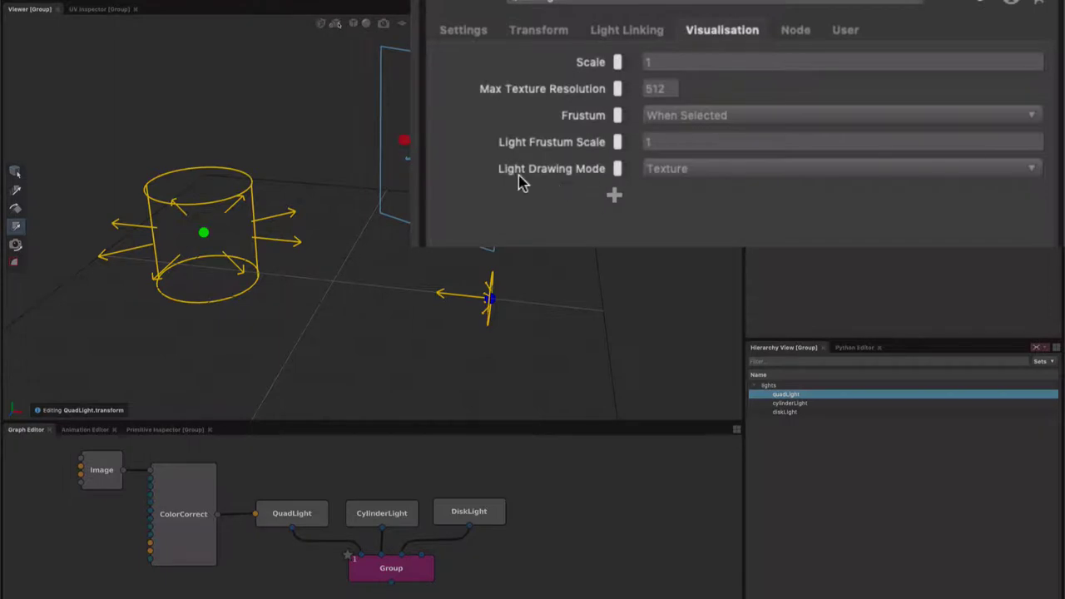
click(617, 170)
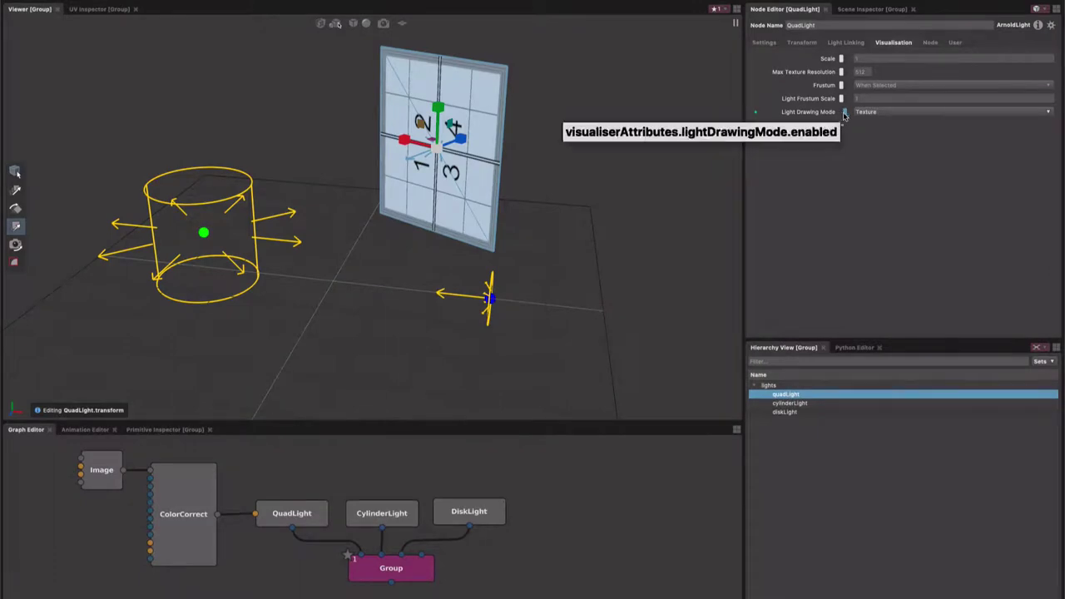
click(878, 116)
click(880, 138)
click(880, 114)
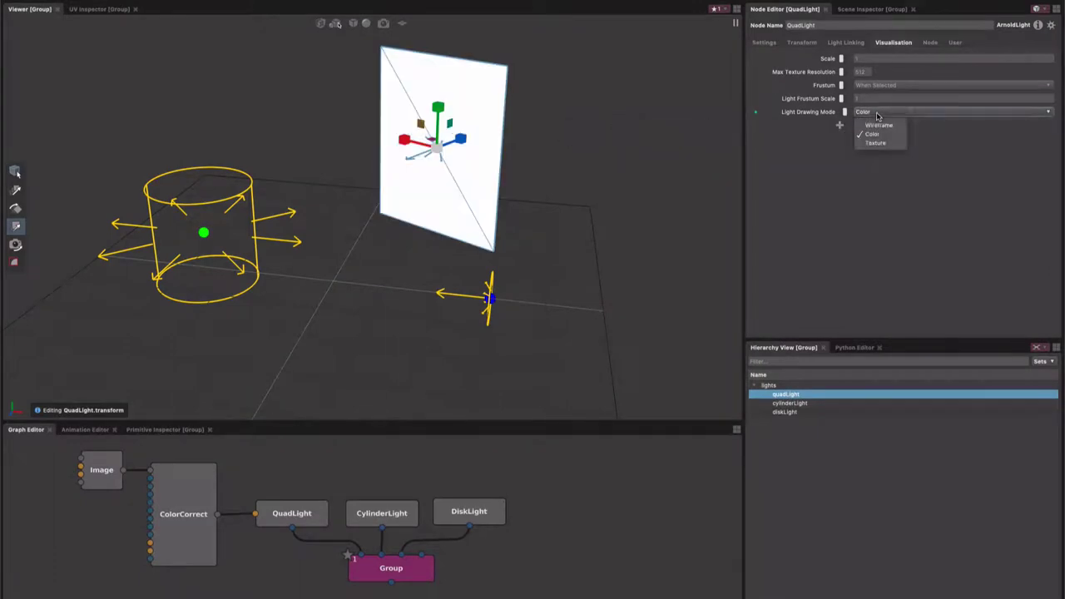
click(880, 124)
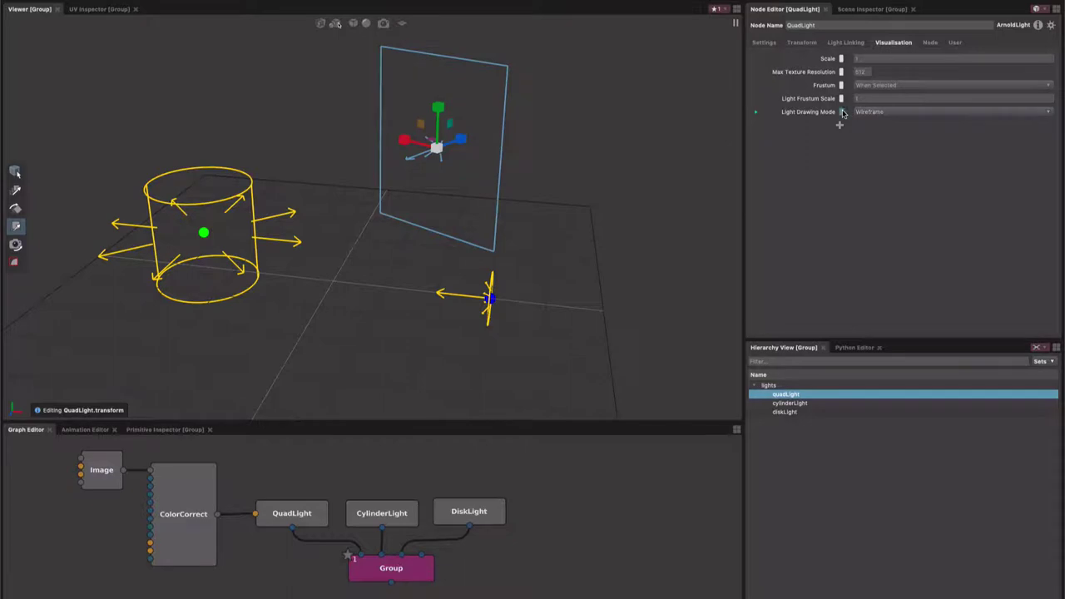
click(642, 170)
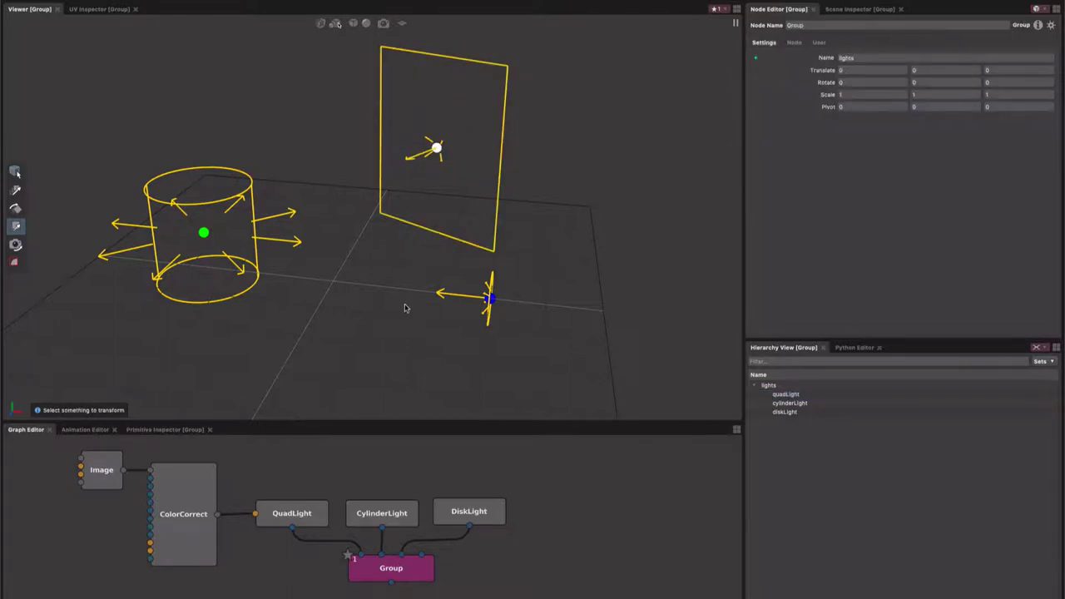
Create an OpenGLAttributes node below the Group node.
click(414, 569)
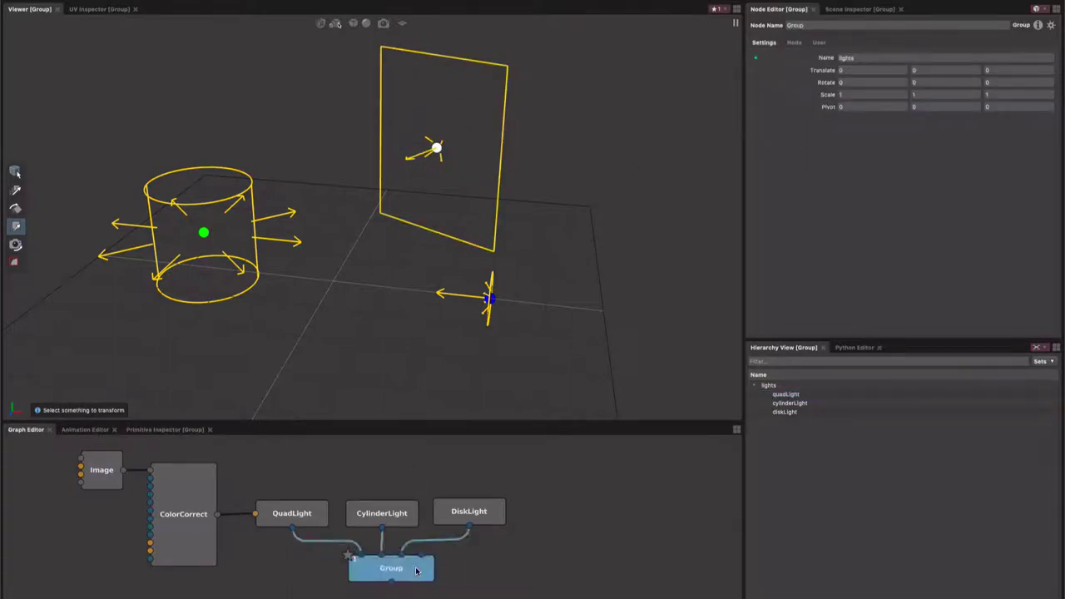
key(Tab)
text(opengl)
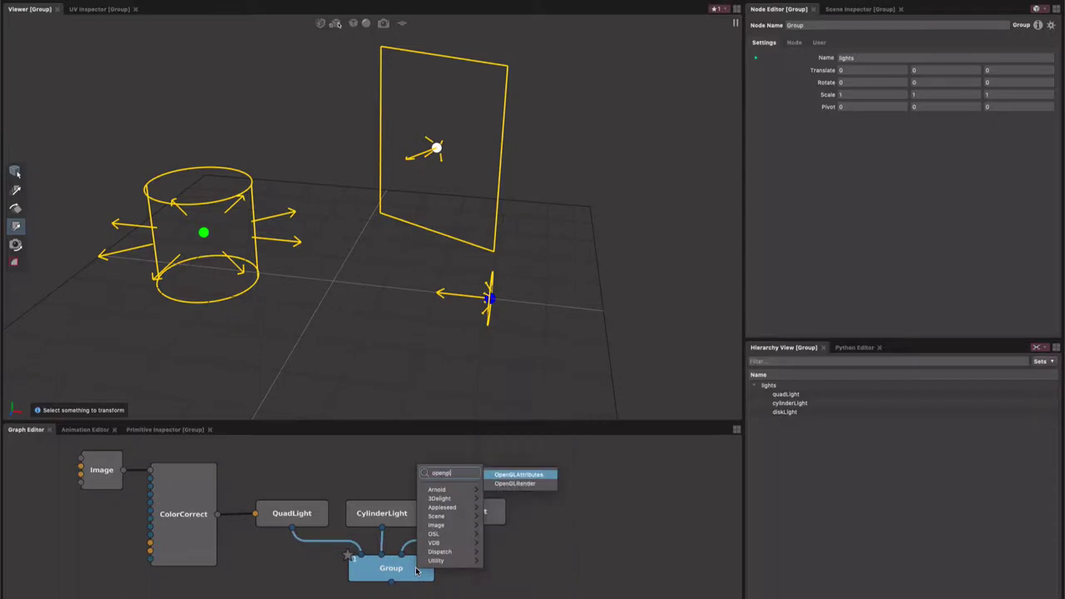
key(Return)
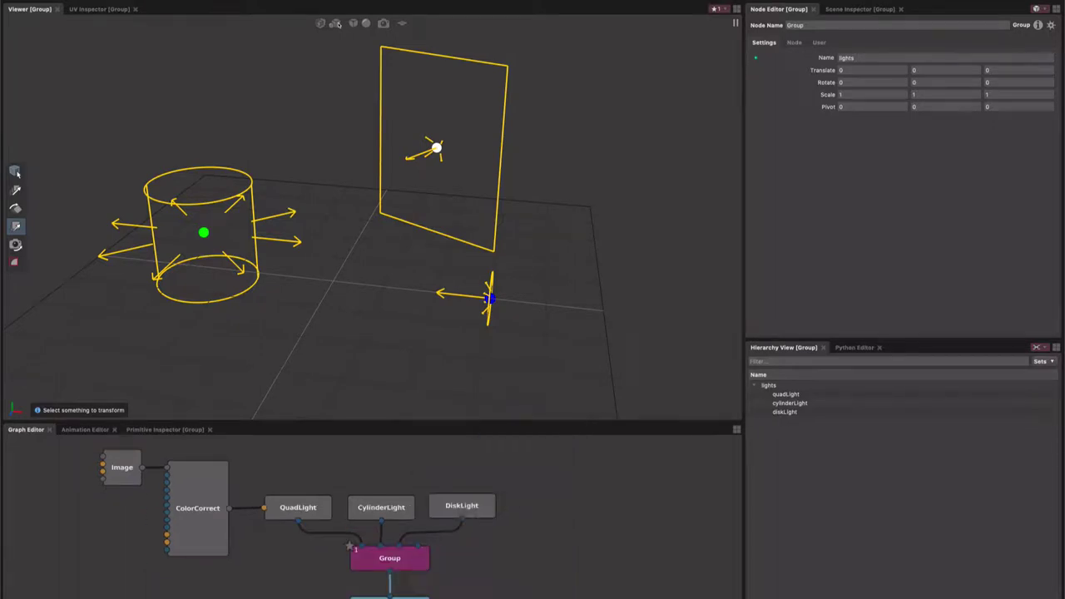
Filter OpenGLAttributes to cylinderLight and diskLight and enable Visualisers Light Drawing Mode as Texture.
click(790, 403)
shift+click(786, 411)
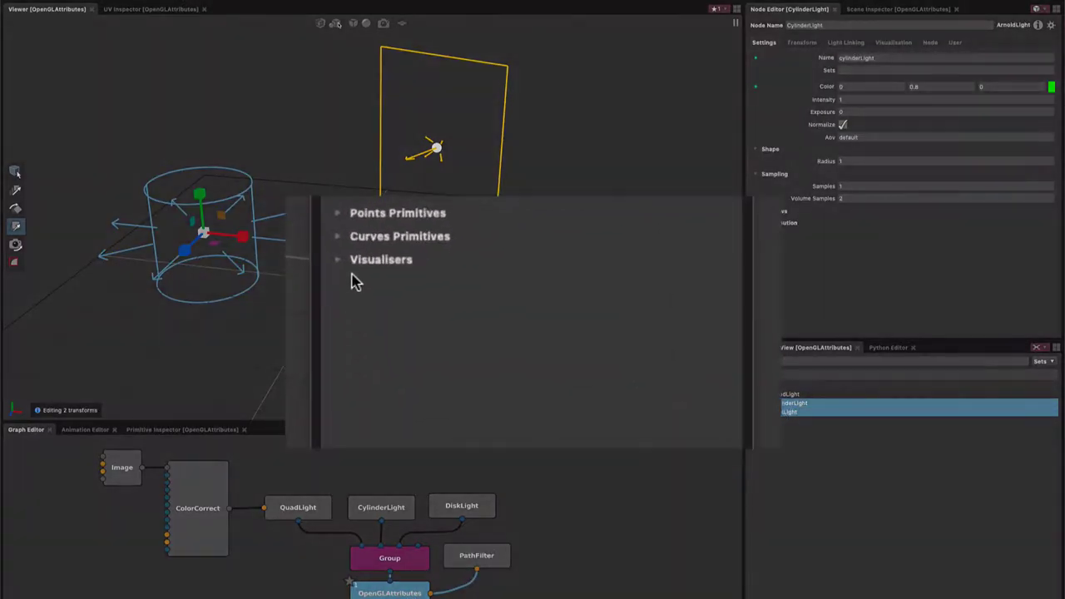
click(340, 260)
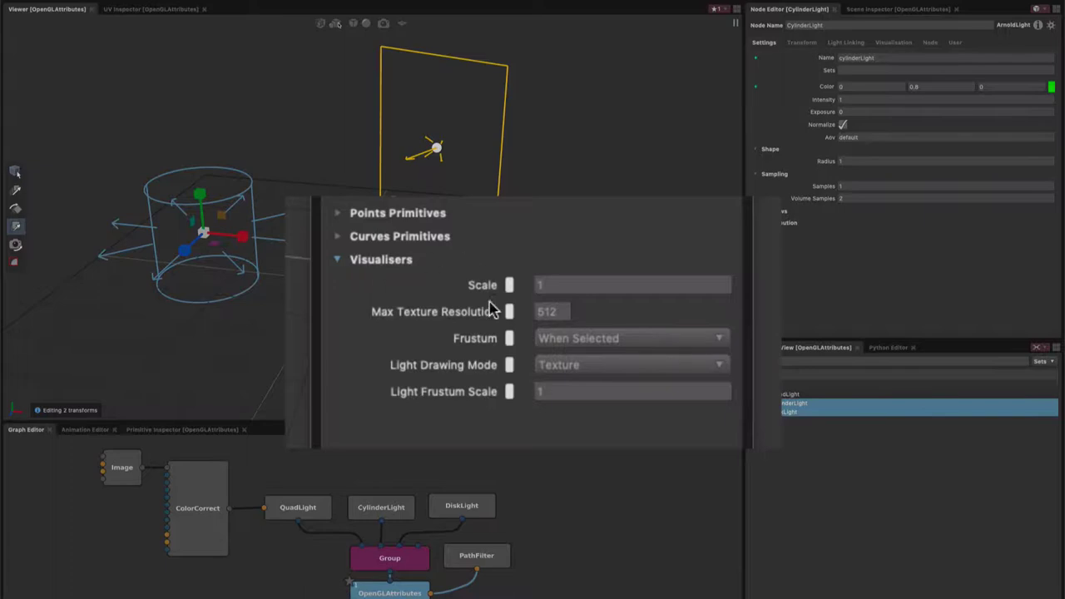
click(515, 366)
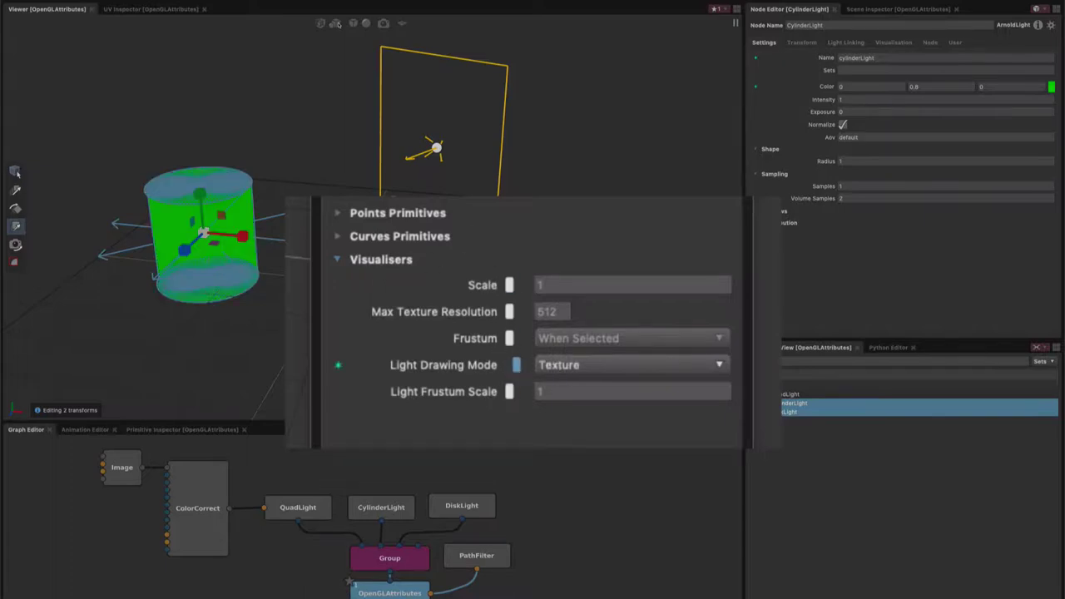
drag(452, 200, 618, 275)
click(385, 356)
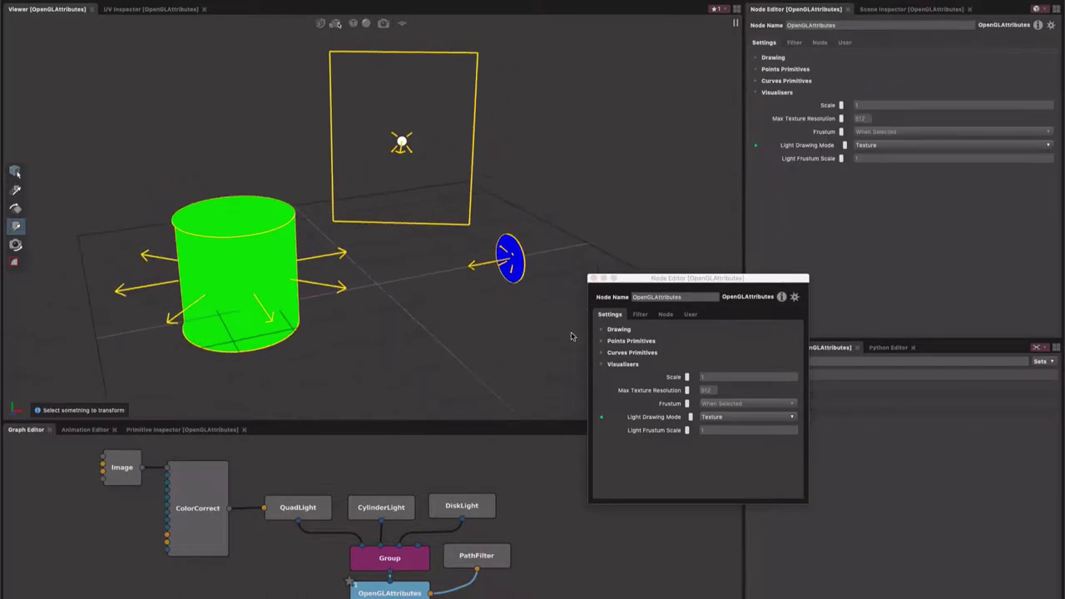
click(592, 278)
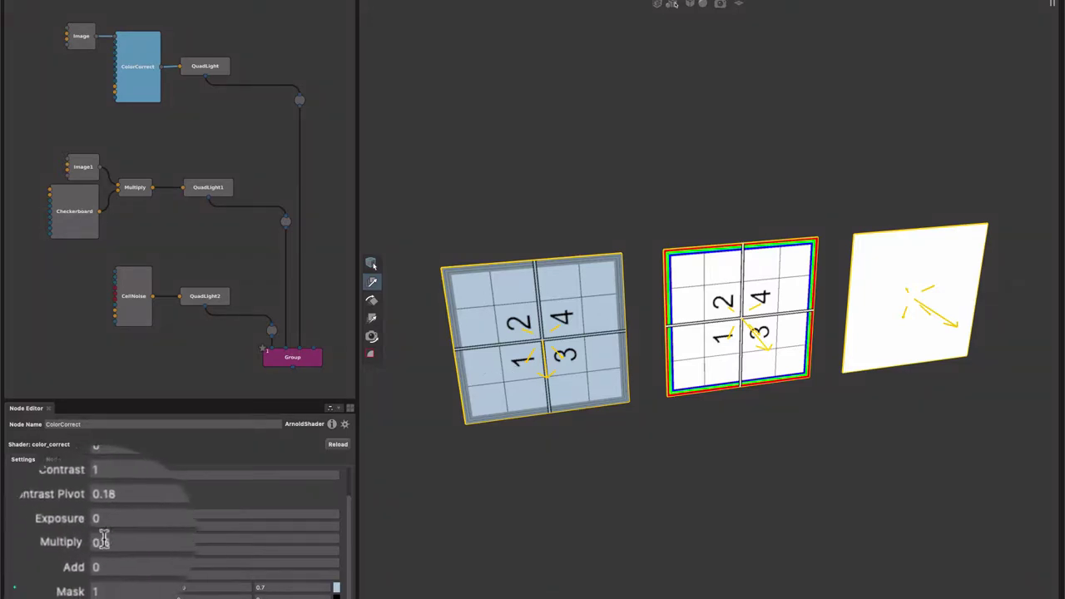
Set ColorCorrect's first Multiply value to 1 and its Gamma to 0.5.
click(100, 542)
text(1)
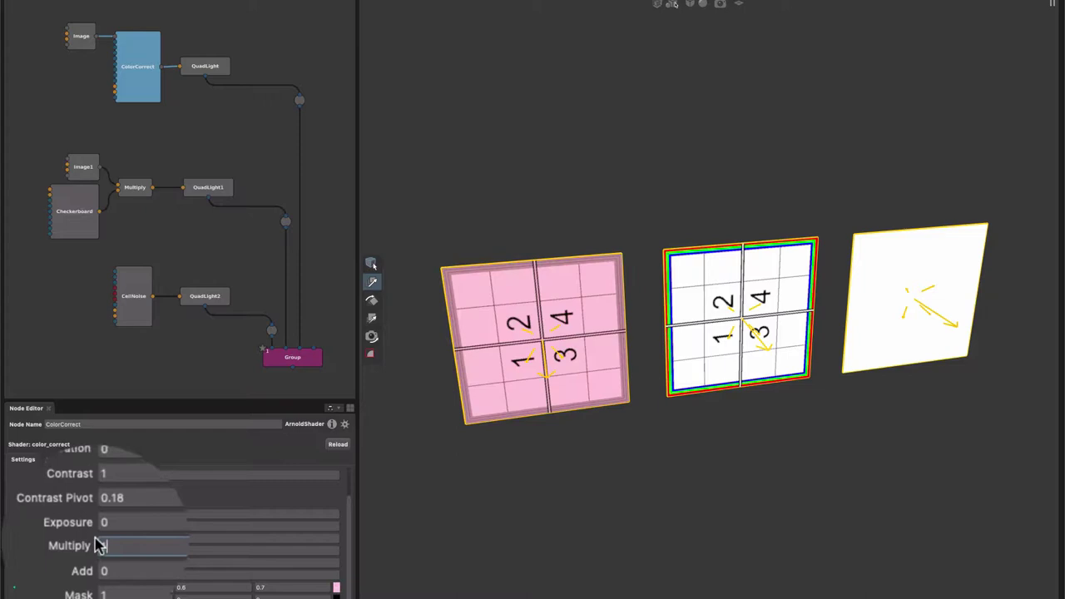
scroll(104, 537, up, 4)
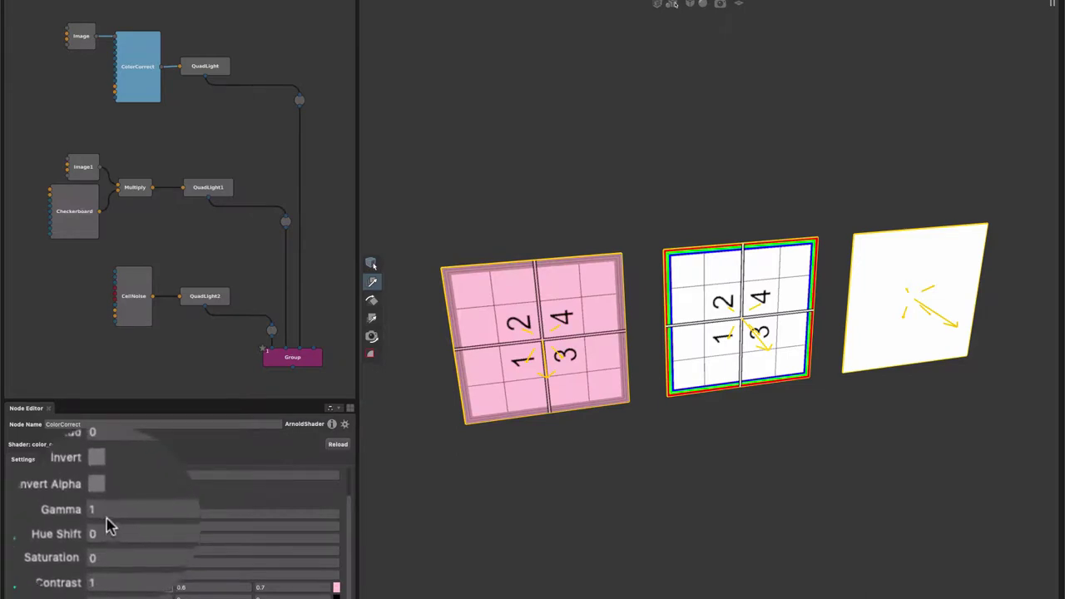
click(99, 516)
text(0.5)
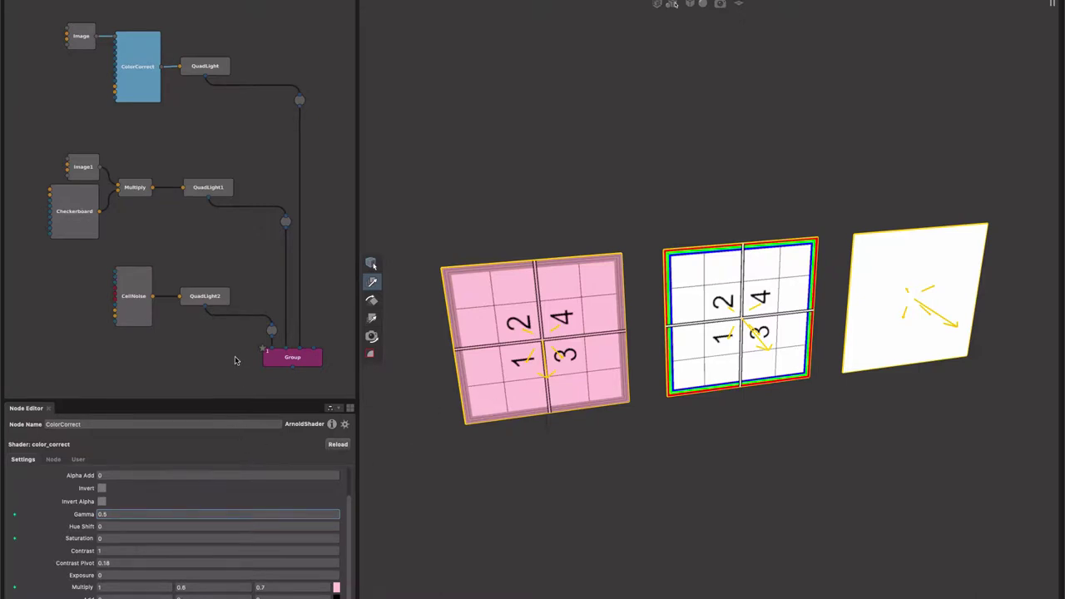
Select the middle quad light and display the Checkerboard node's shader settings.
click(219, 238)
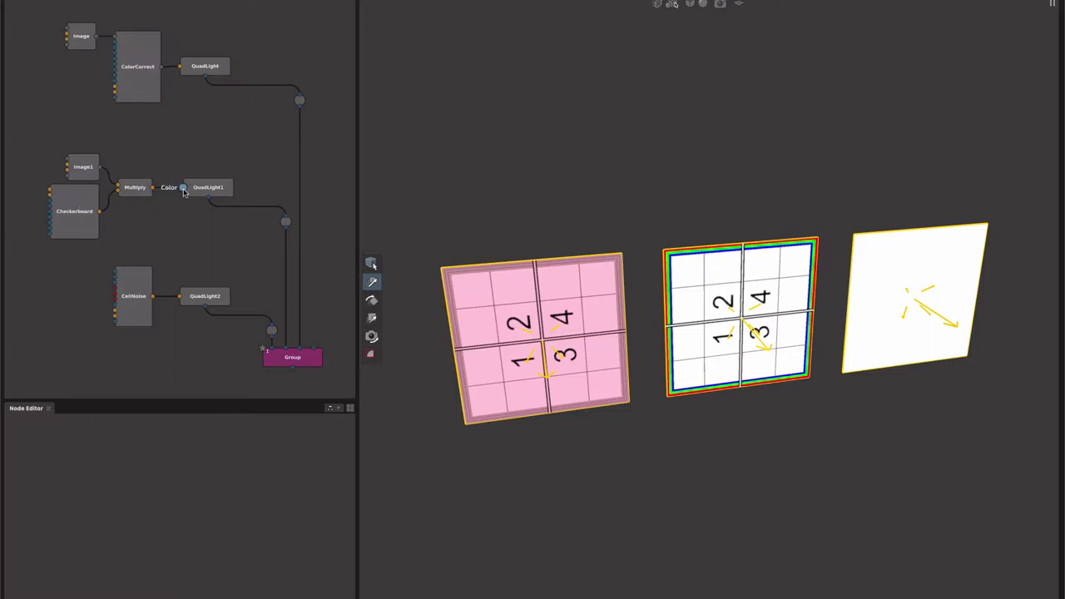
click(669, 338)
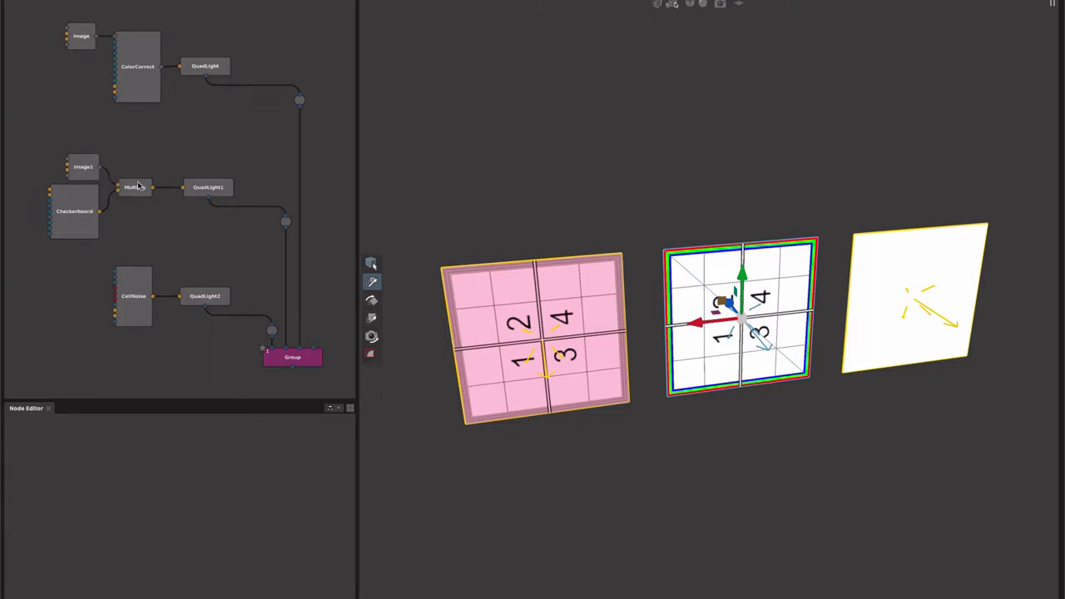
click(73, 209)
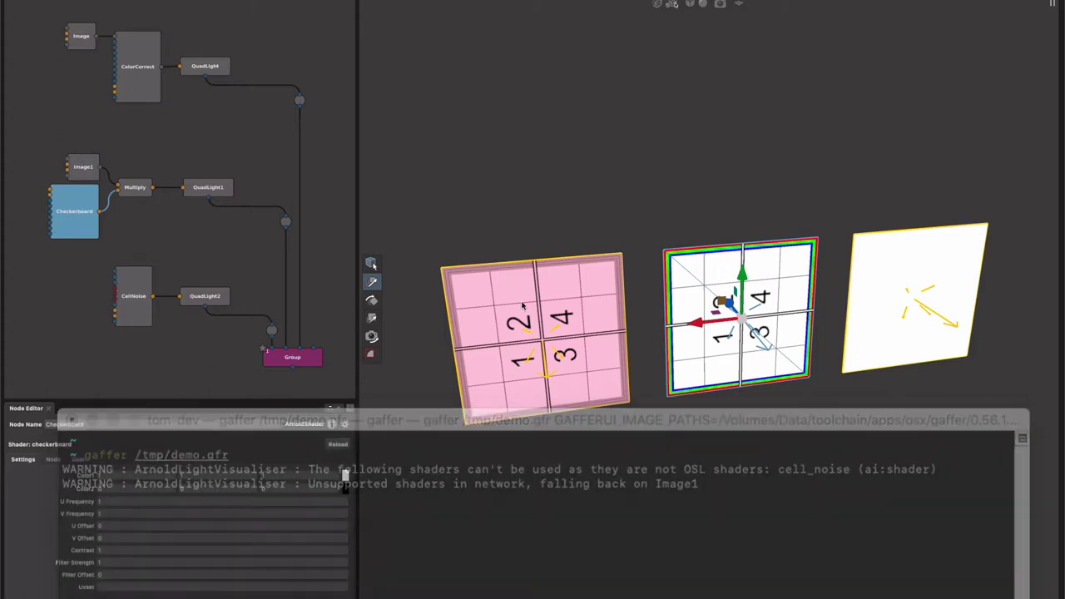
Display the CellNoise node's cell_noise settings: Pattern noise1, Octaves 1, Lacunarity 1.92.
click(166, 329)
click(124, 314)
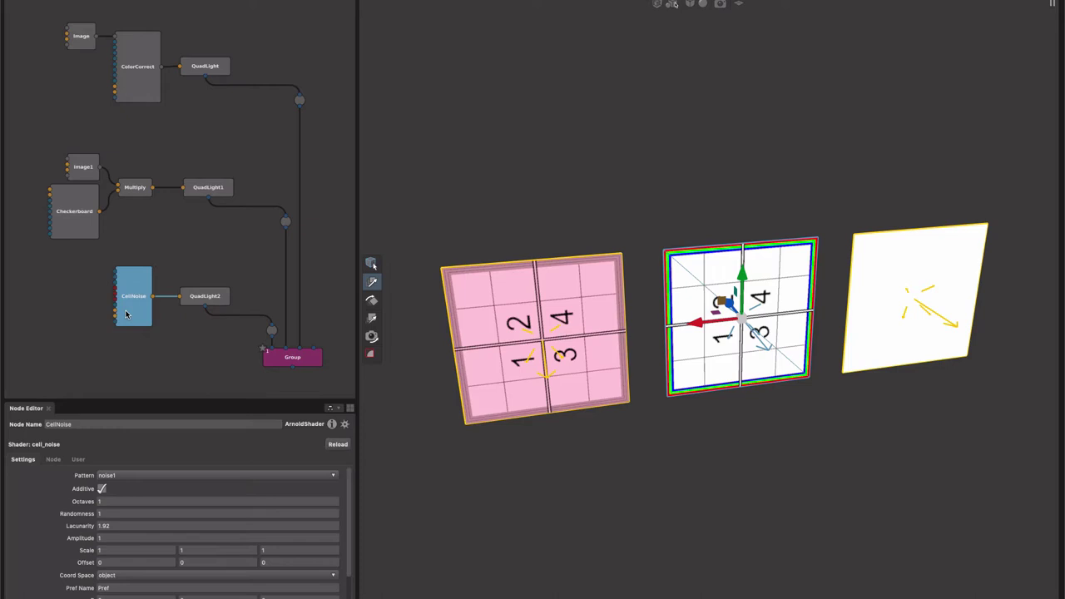